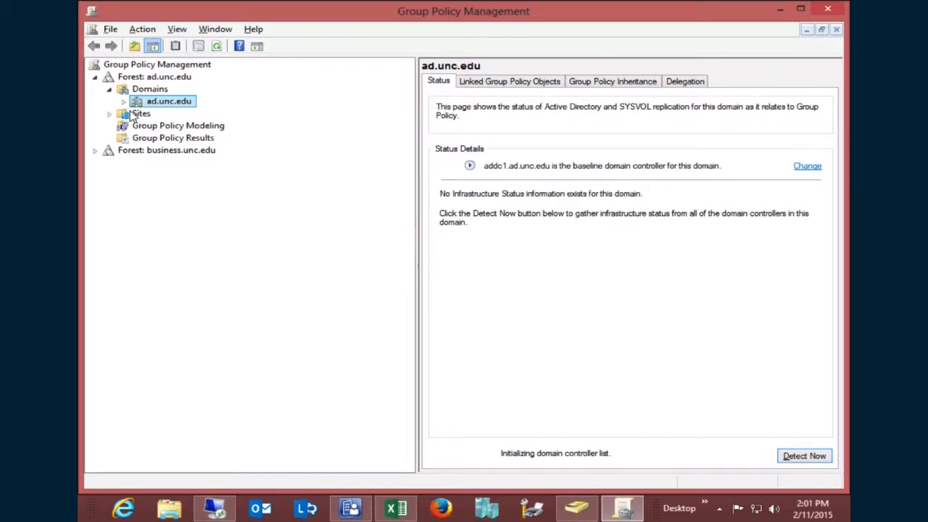
# - Expand ad.unc.edu and list all 3067 GPOs under its Group Policy Objects container
pyautogui.click(123, 103)
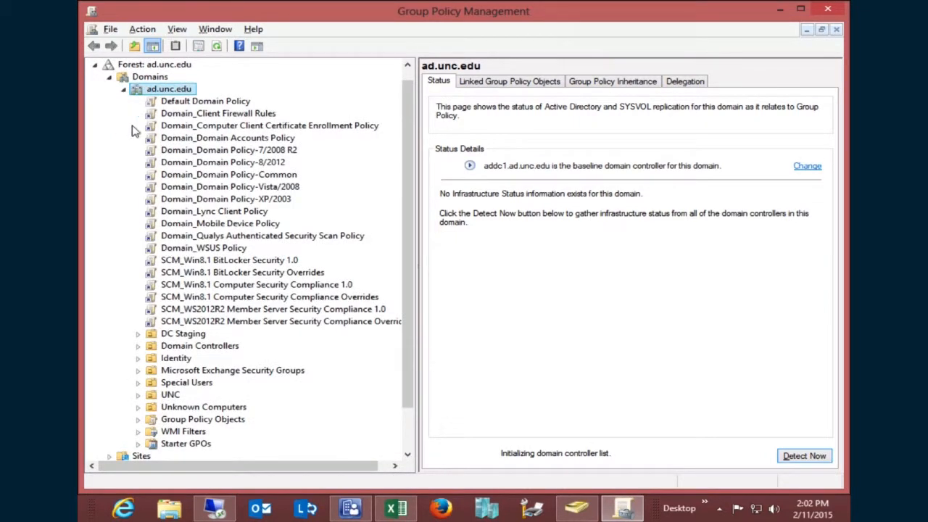
pyautogui.moveTo(405, 228); pyautogui.dragTo(404, 280)
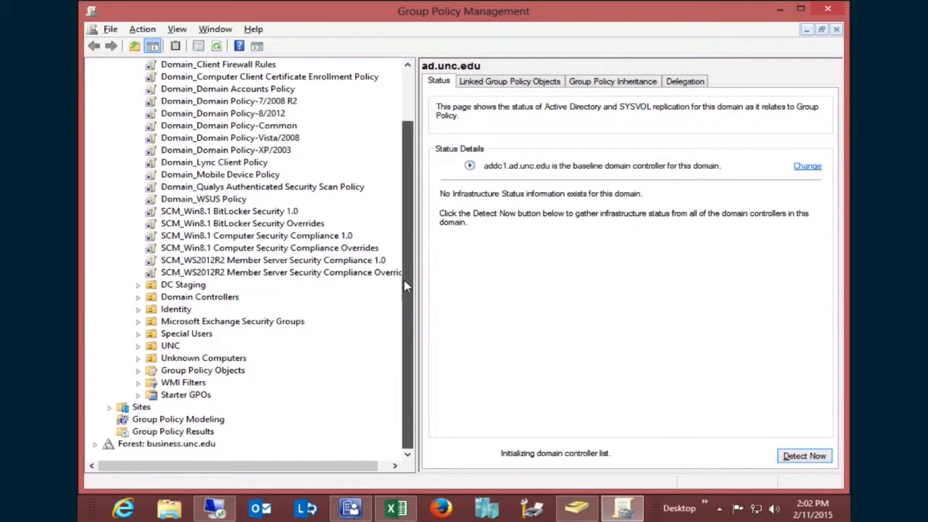
pyautogui.click(222, 371)
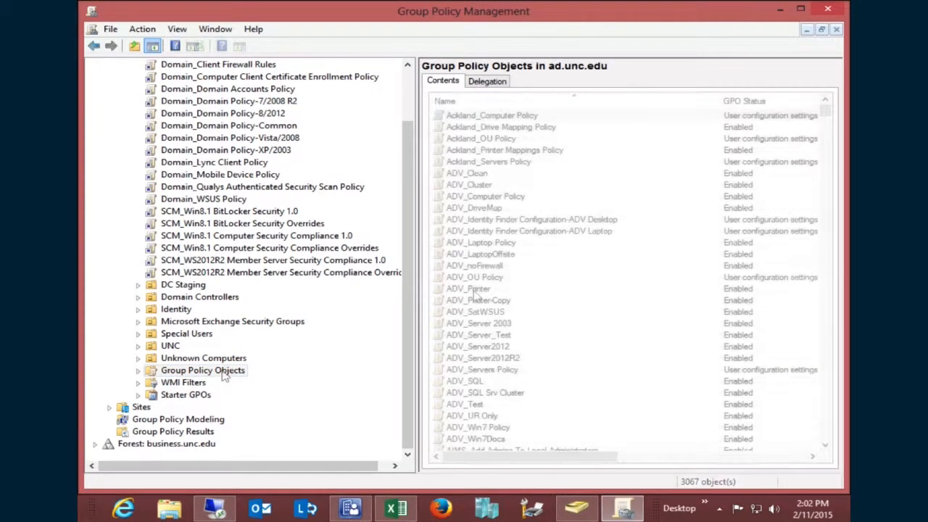
pyautogui.click(472, 290)
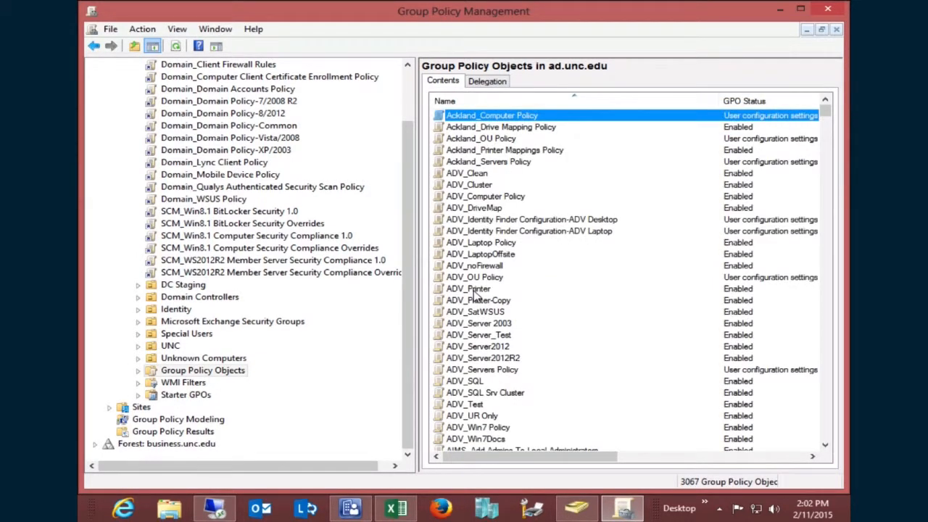
pyautogui.press('Down')
pyautogui.press('Down')
pyautogui.press('Down')
pyautogui.press('Down')
pyautogui.press('Down')
pyautogui.press('Down')
pyautogui.press('Down')
pyautogui.press('Down')
pyautogui.press('Down')
pyautogui.press('Down')
pyautogui.press('Down')
pyautogui.press('Down')
pyautogui.press('Down')
pyautogui.press('Down')
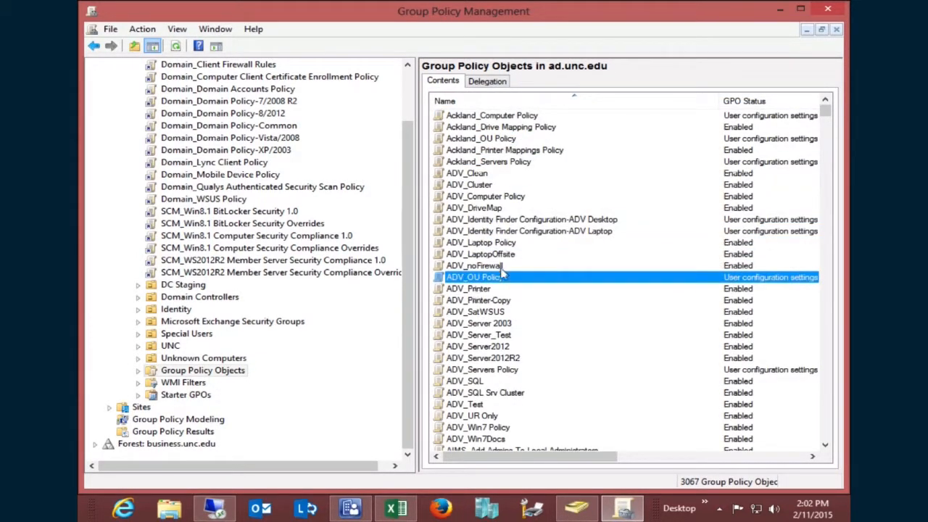
pyautogui.moveTo(825, 112); pyautogui.dragTo(825, 408)
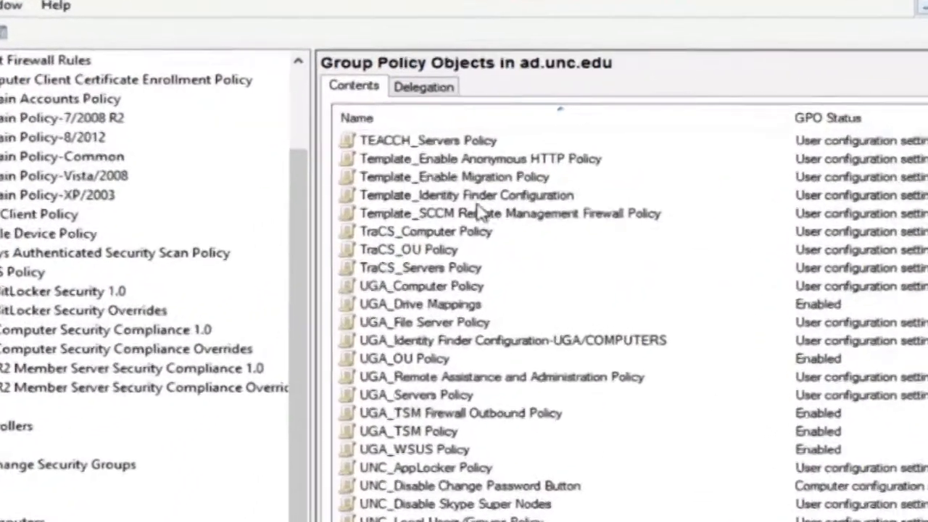
# - Copy Template_Identity Finder Configuration and paste it into Group Policy Objects with default permissions
pyautogui.click(470, 196)
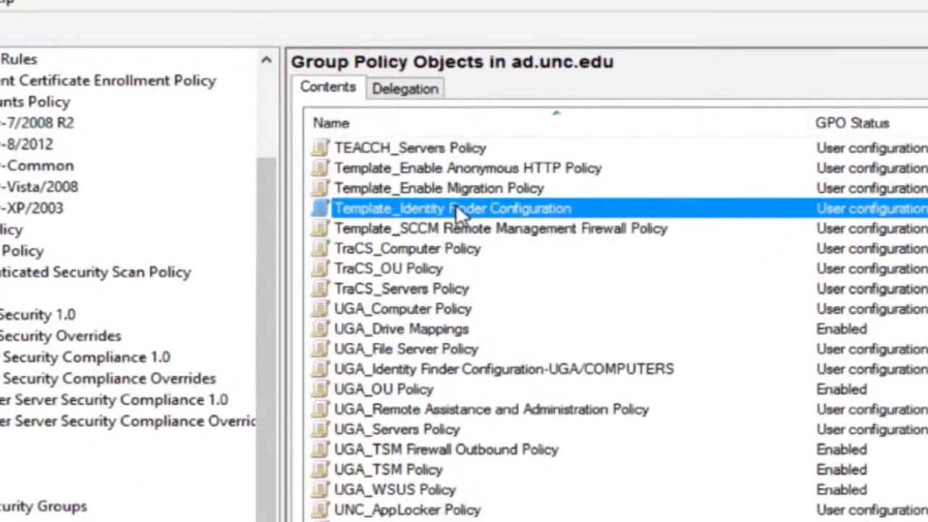
pyautogui.rightClick(456, 204)
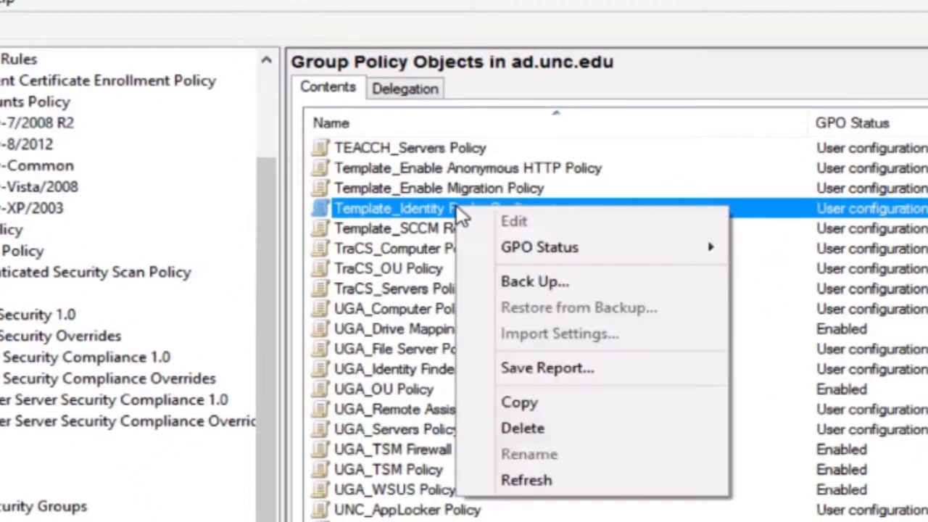
pyautogui.click(535, 406)
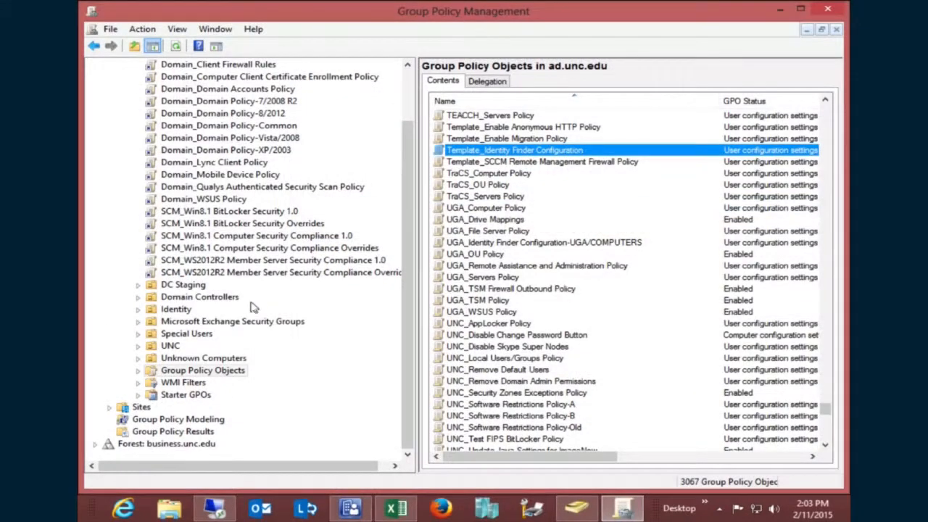
pyautogui.click(194, 373)
pyautogui.rightClick(194, 372)
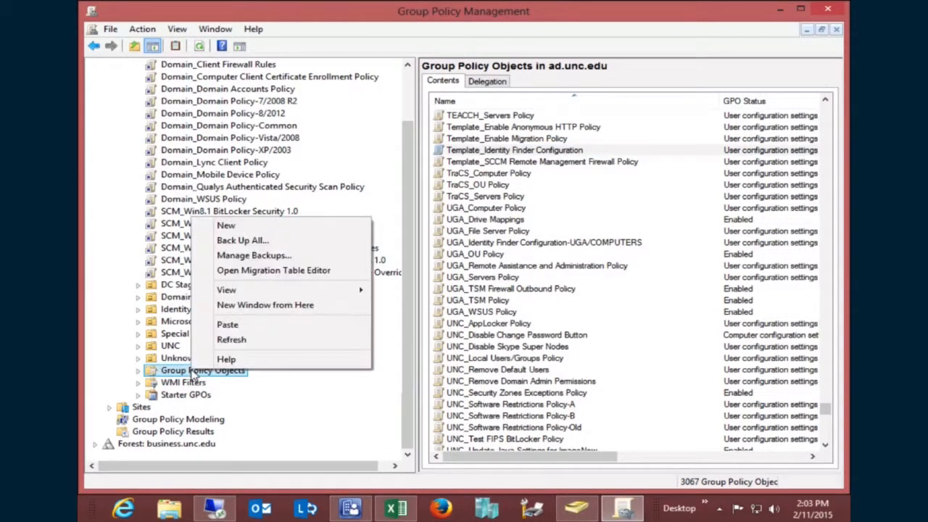
pyautogui.click(257, 333)
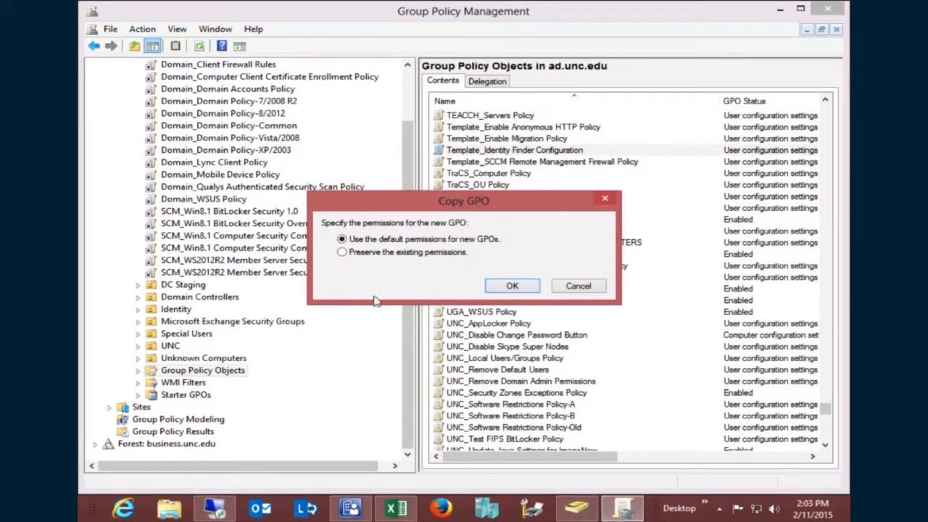
pyautogui.click(511, 286)
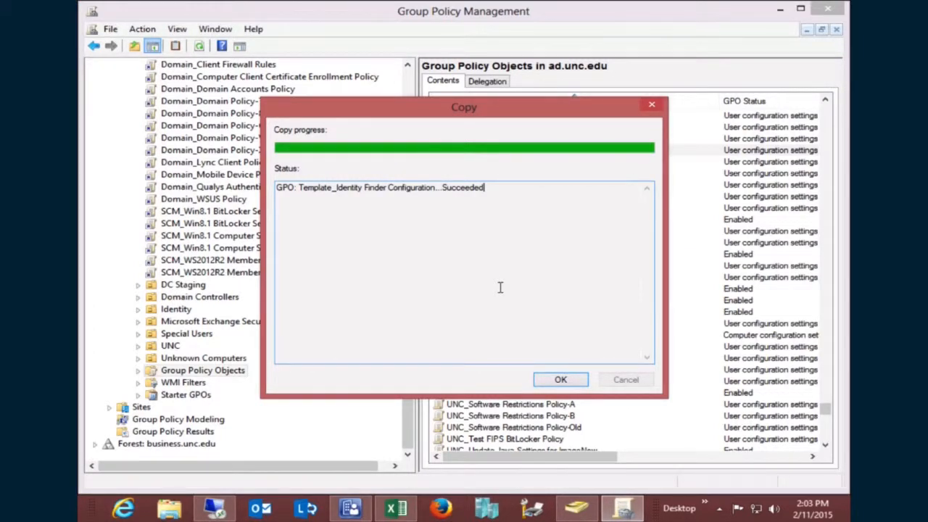
pyautogui.click(562, 379)
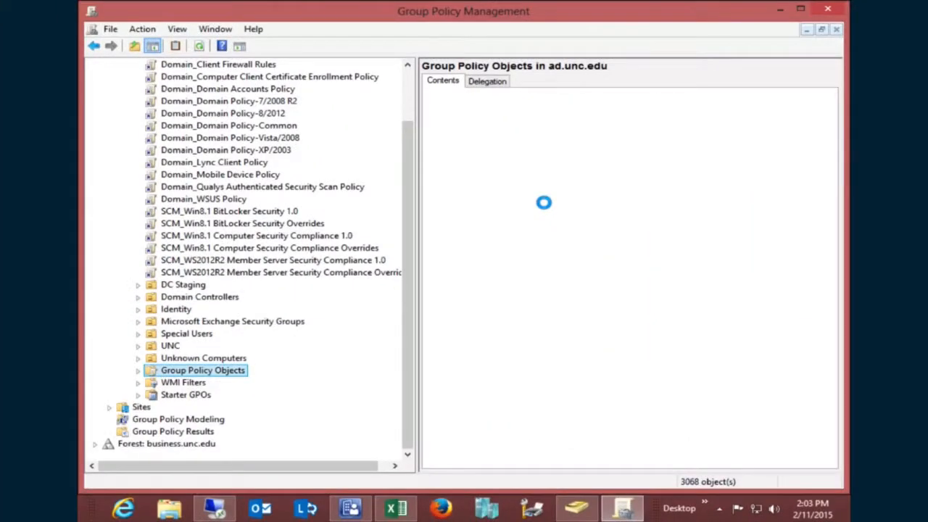
# - Locate and select 'Copy of Template_Identity Finder Configuration' in the 3068-GPO list
pyautogui.click(508, 172)
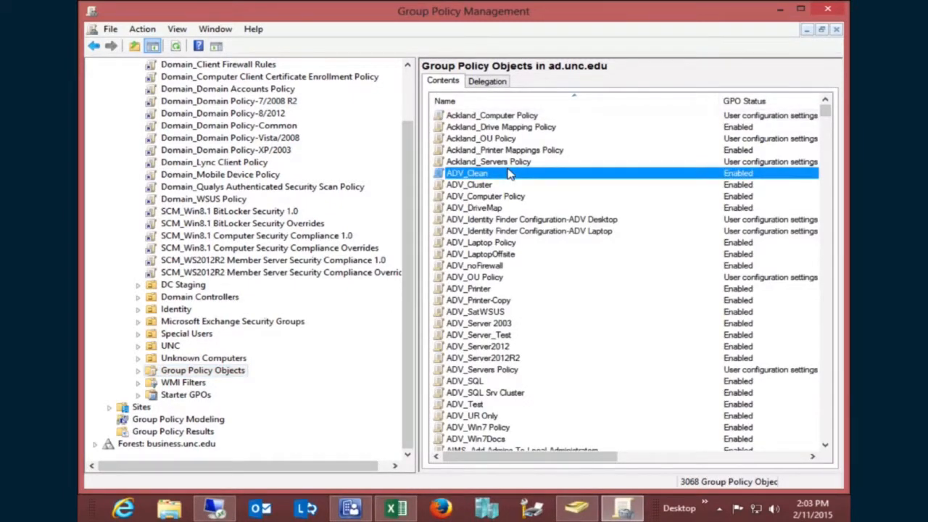
pyautogui.write('common')
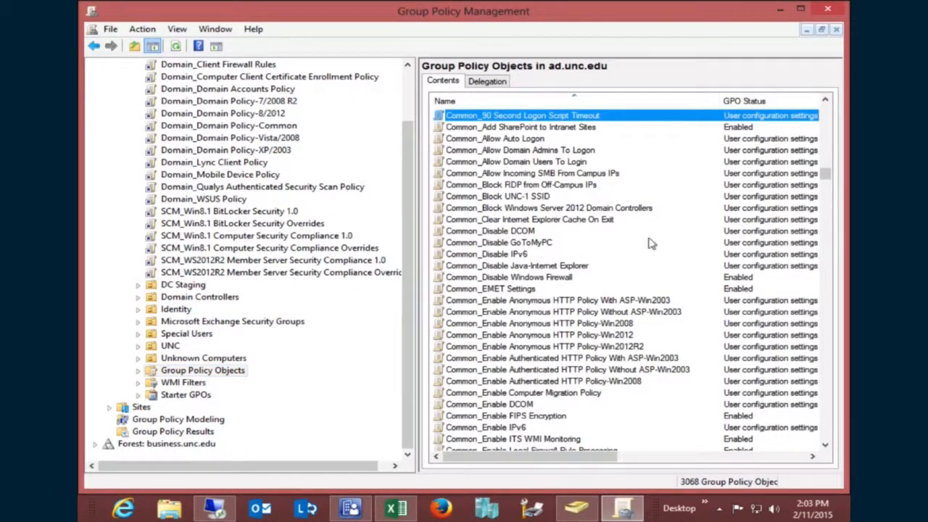
pyautogui.moveTo(825, 449); pyautogui.dragTo(828, 449)
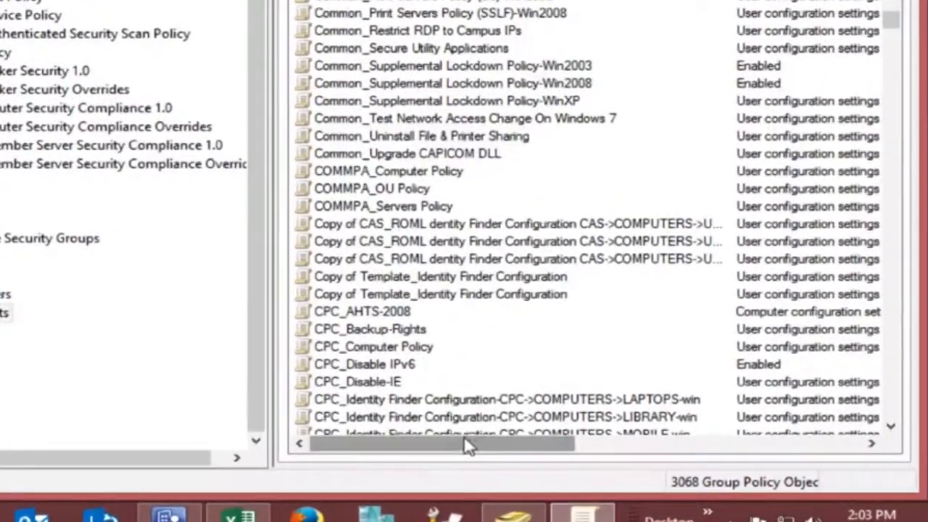
pyautogui.moveTo(468, 446); pyautogui.dragTo(442, 445)
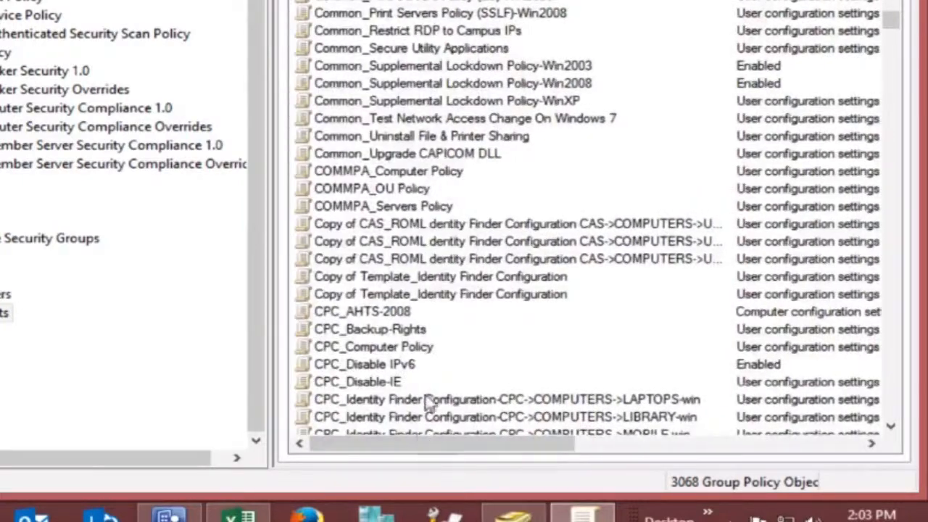
pyautogui.click(393, 280)
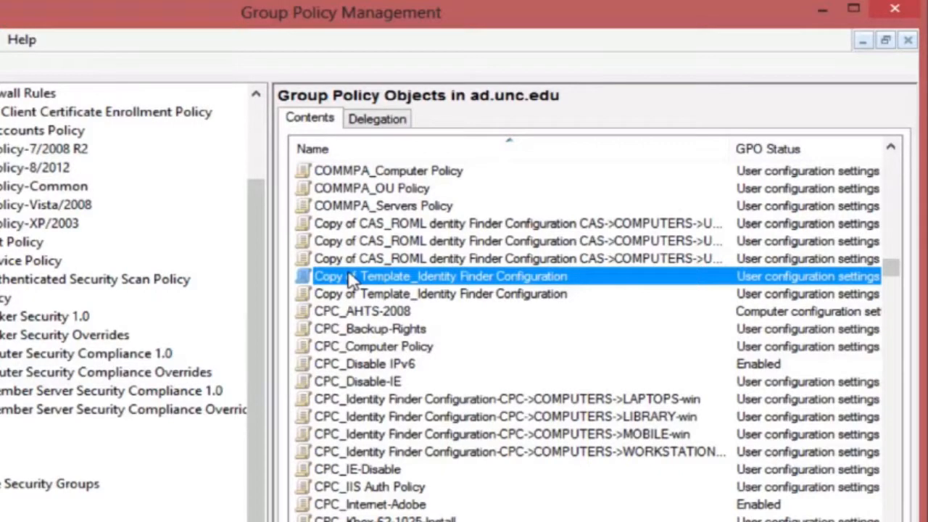
# - Rename 'Copy of Template_Identity Finder Configuration' to 'ITS_Identity Finder Configuration-EA'
pyautogui.click(351, 278)
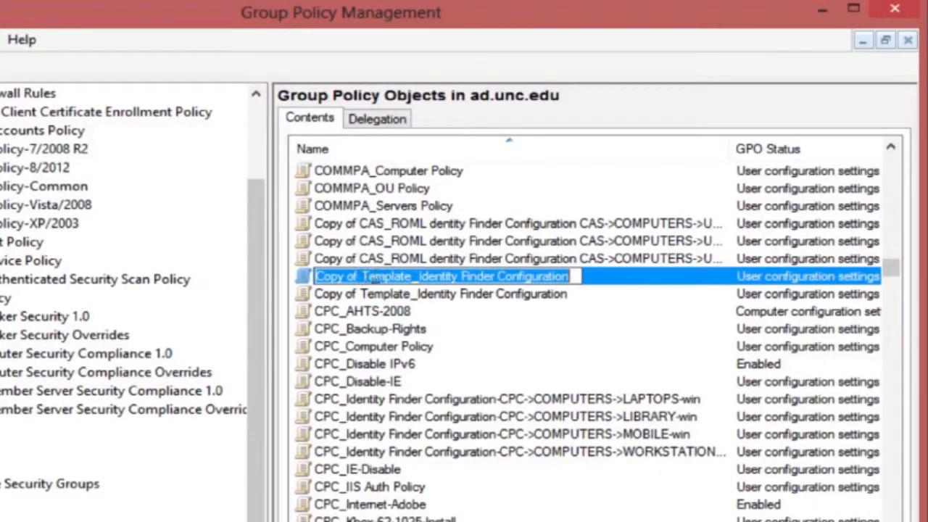
pyautogui.moveTo(412, 276); pyautogui.dragTo(313, 277)
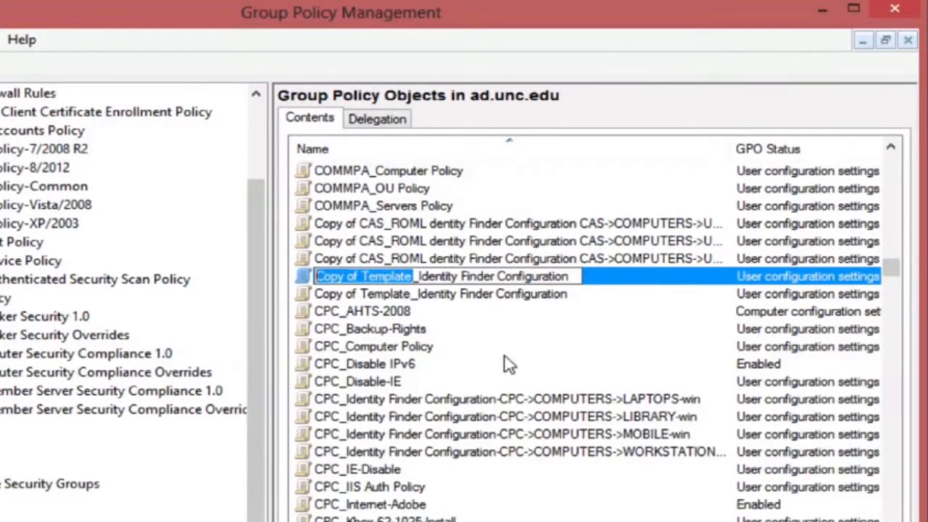
pyautogui.write('IT')
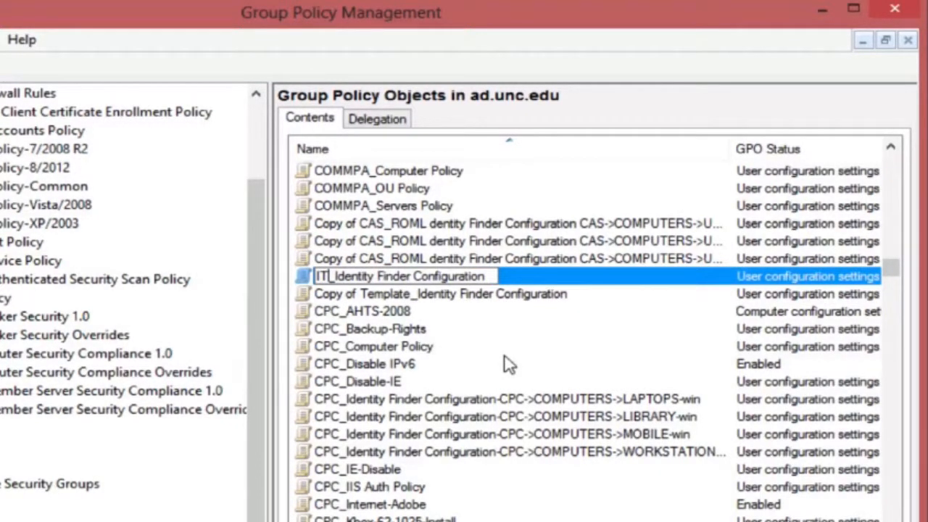
pyautogui.write('S')
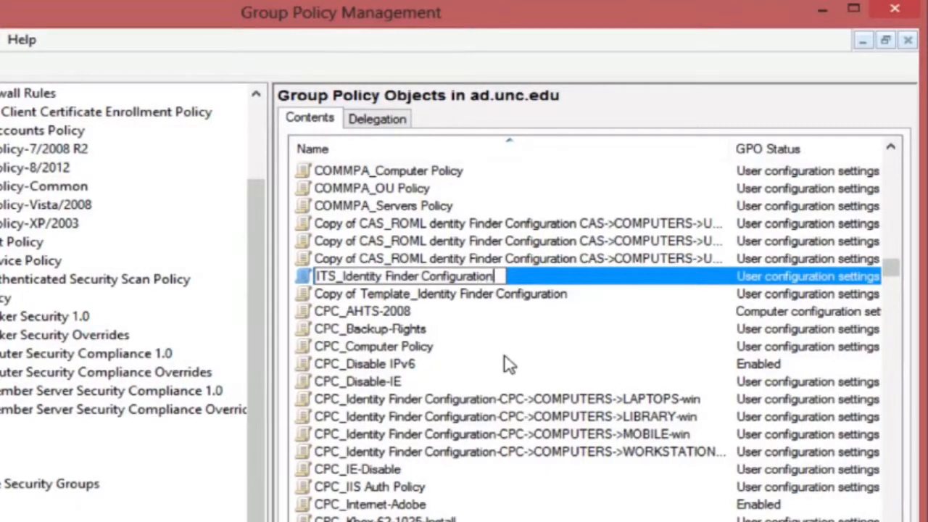
pyautogui.write('-EA')
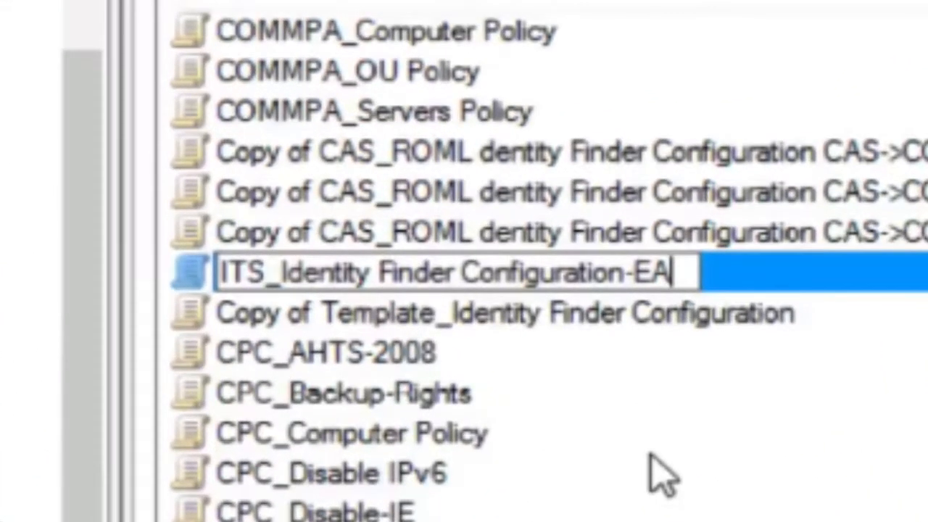
pyautogui.press('Return')
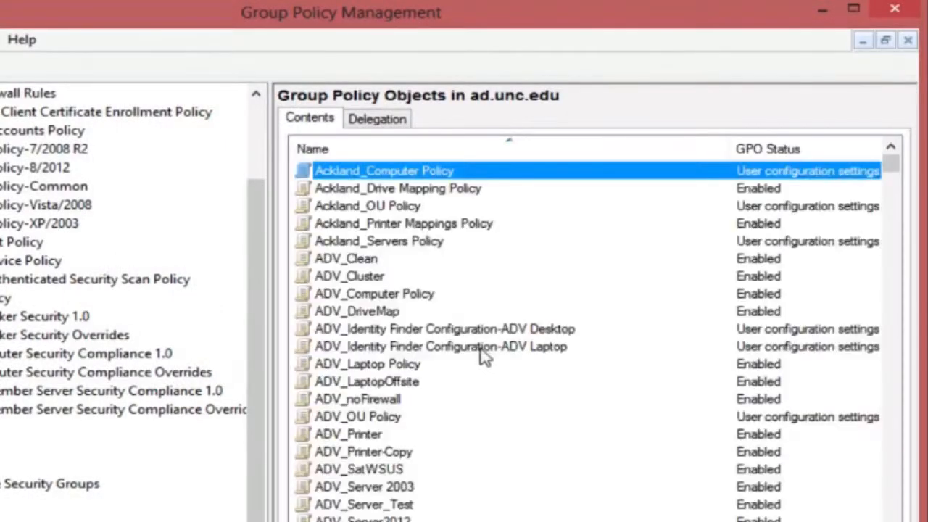
# - Open ITS_Identity Finder Configuration-EA in the Group Policy Management Editor
pyautogui.click(408, 348)
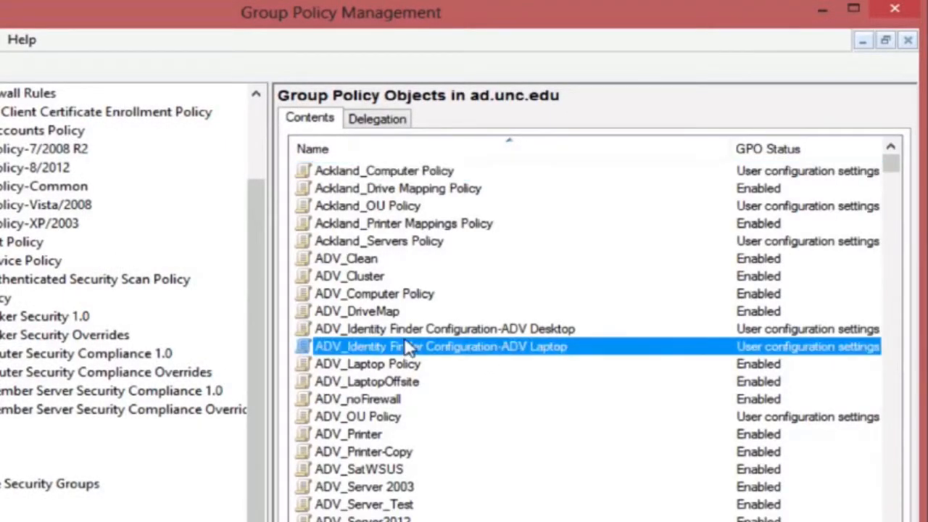
pyautogui.press('i')
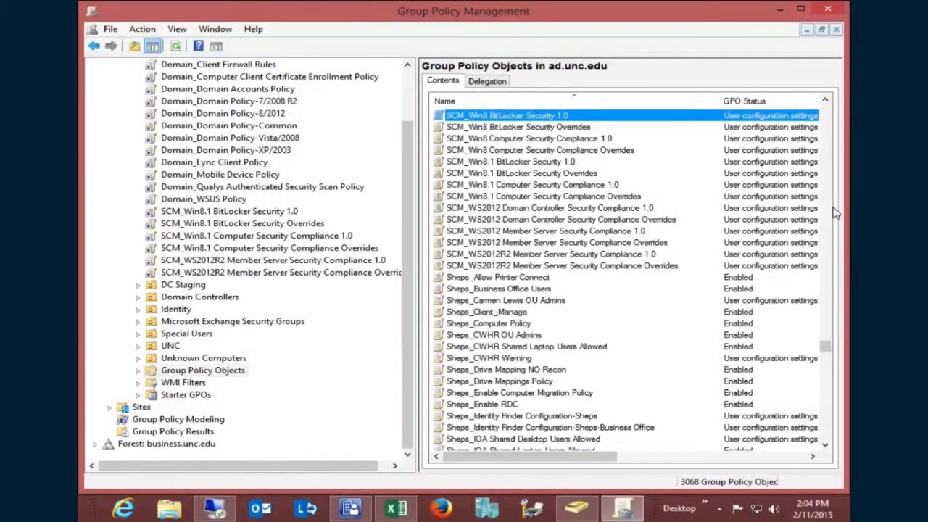
pyautogui.click(827, 206)
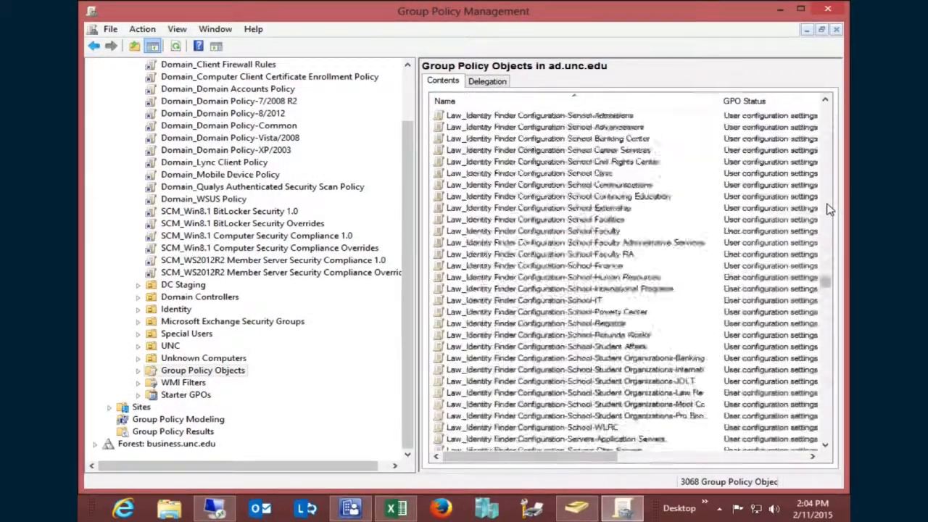
pyautogui.click(476, 384)
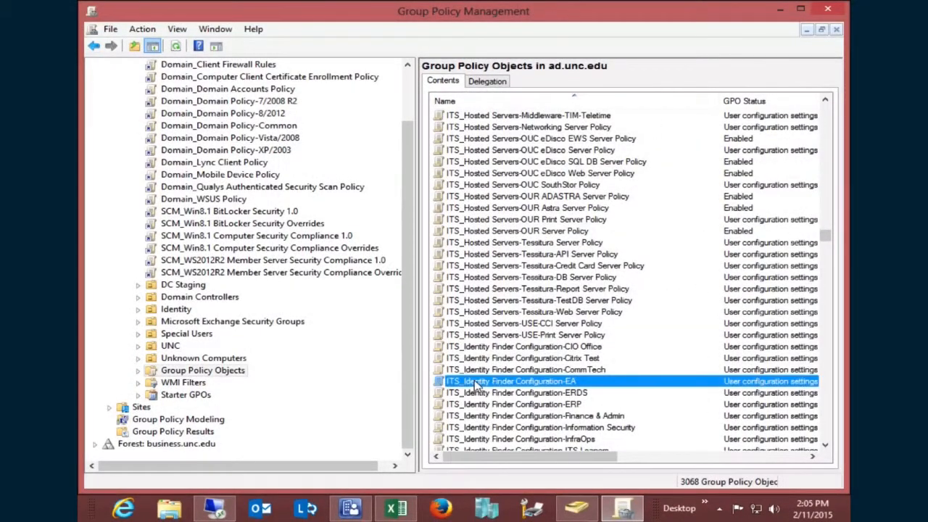
pyautogui.scroll(-1, 476, 384)
pyautogui.rightClick(505, 349)
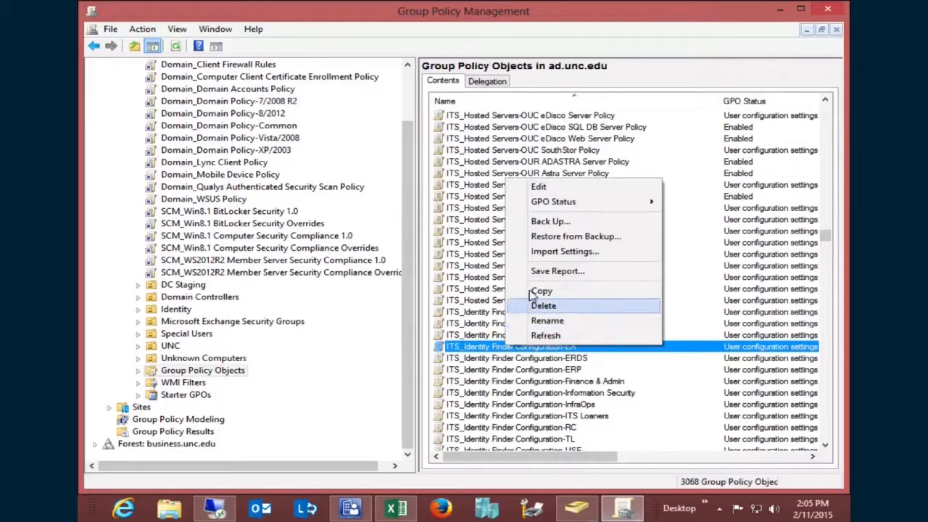
pyautogui.click(555, 188)
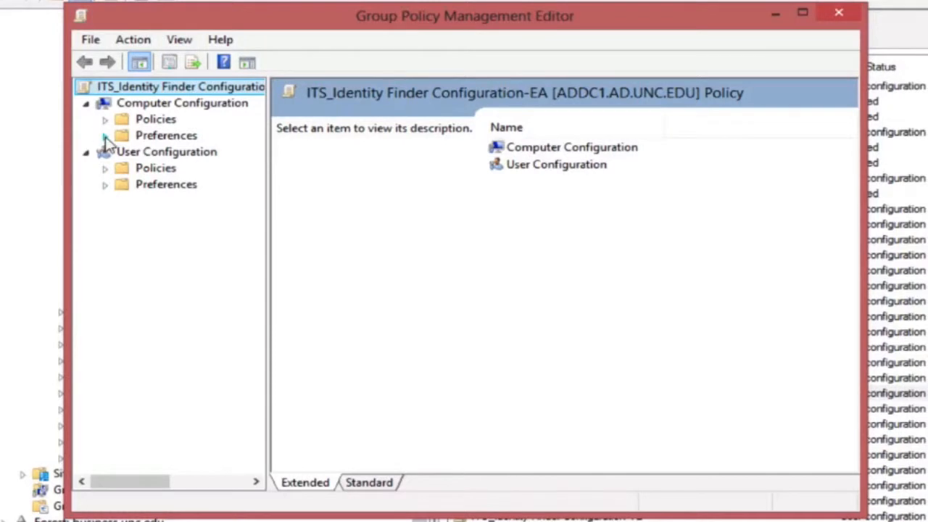
# - Under Computer Configuration > Preferences > Windows Settings > Registry, clear the first defaultTag's <TAG> value data
pyautogui.click(153, 147)
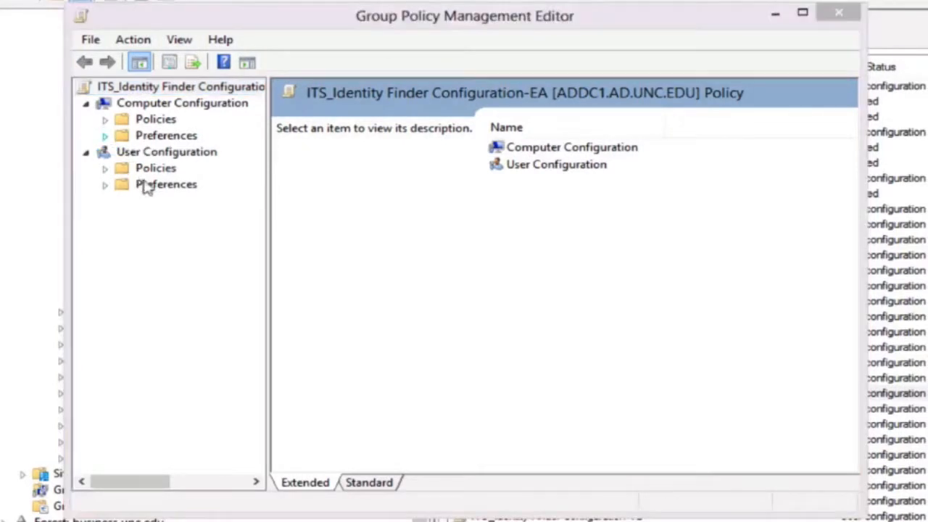
pyautogui.click(124, 153)
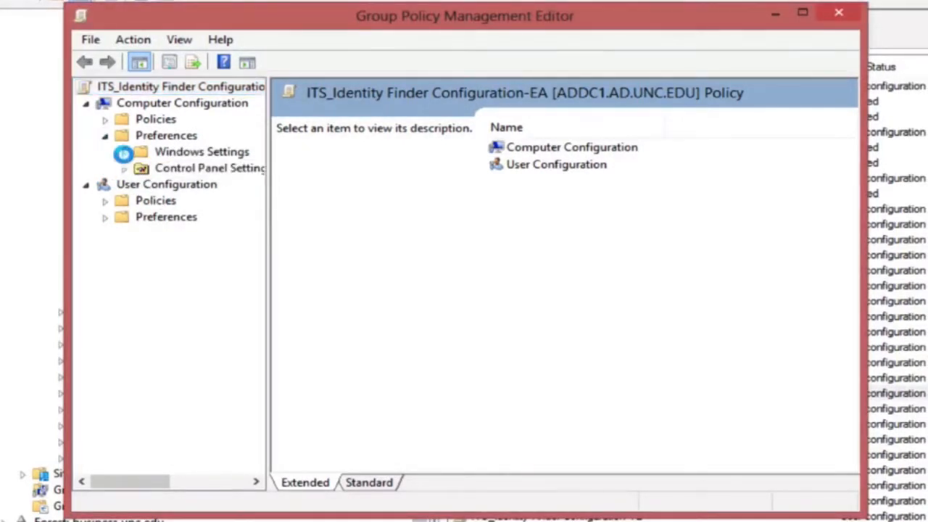
pyautogui.click(190, 234)
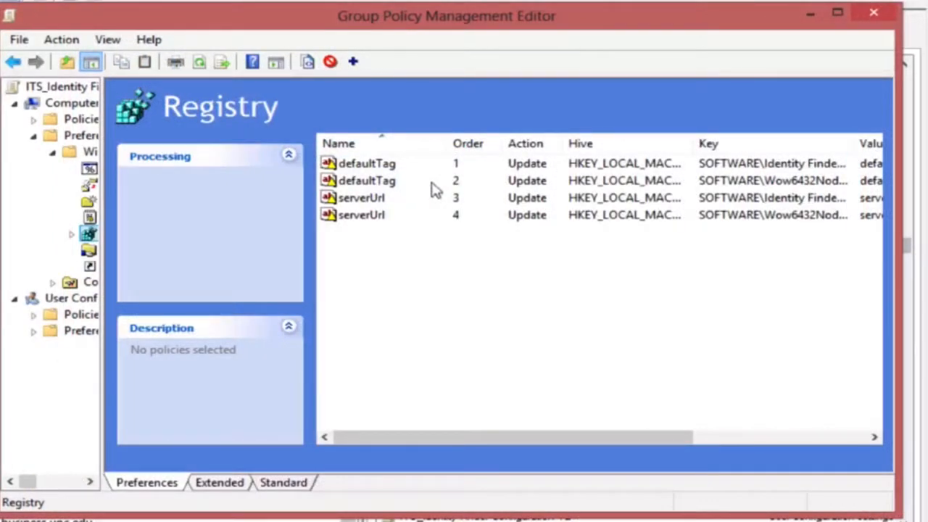
pyautogui.doubleClick(378, 164)
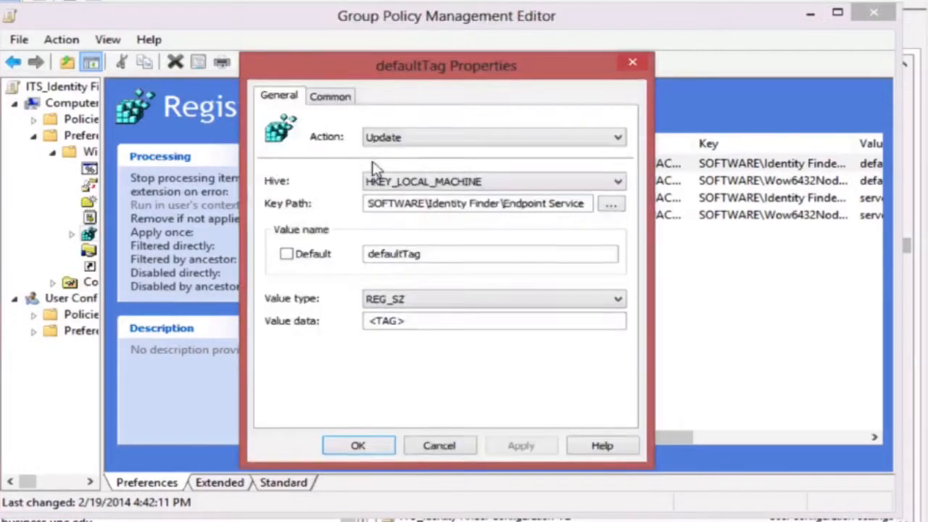
pyautogui.moveTo(432, 327); pyautogui.dragTo(372, 319)
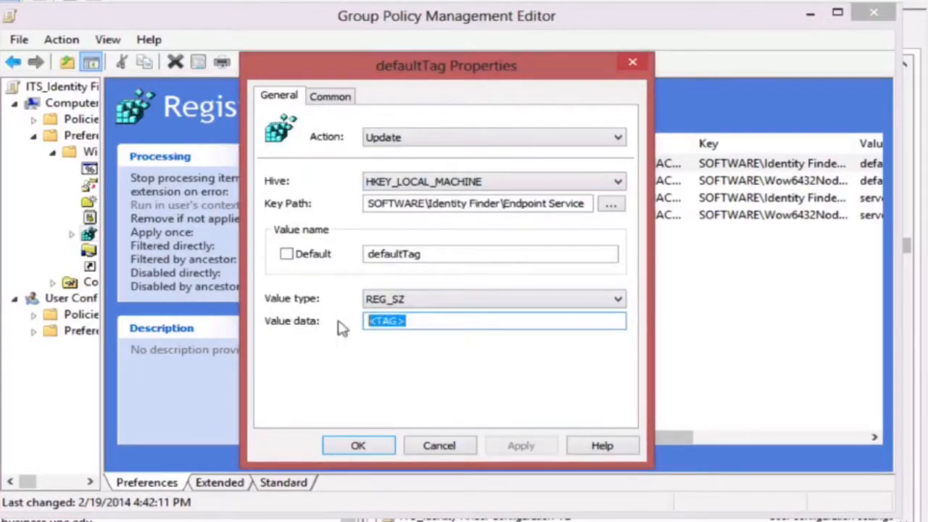
pyautogui.press('BackSpace')
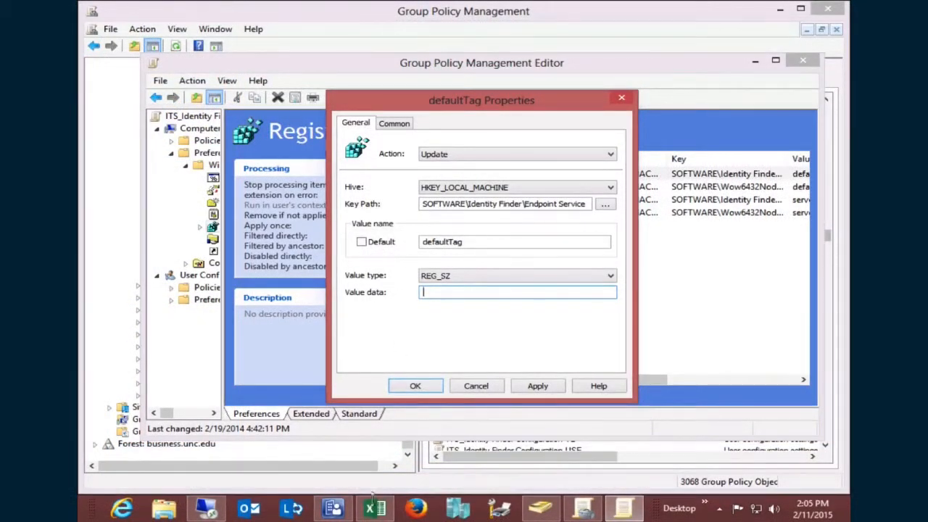
# - Copy ITS->Computers->EA->ITS-EA-Win from Excel cell A548, then minimize Excel
pyautogui.click(375, 506)
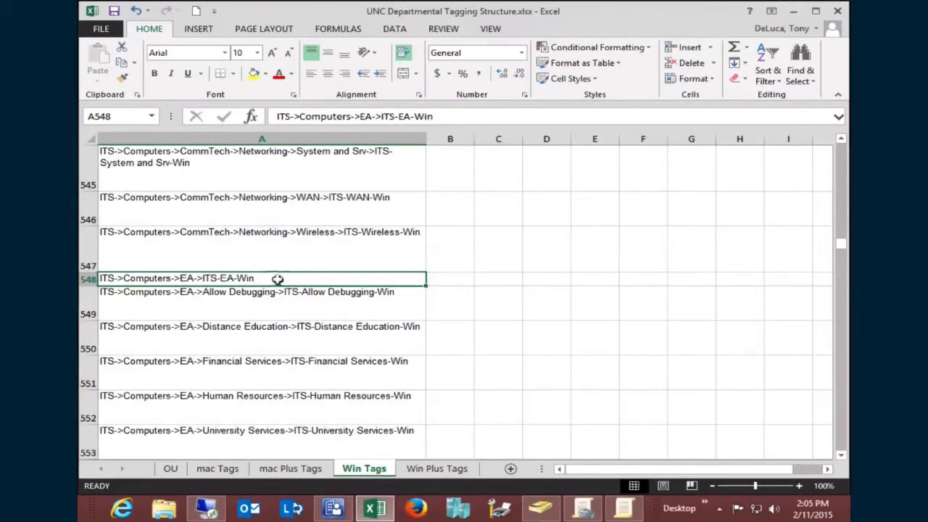
pyautogui.moveTo(448, 117); pyautogui.dragTo(276, 116)
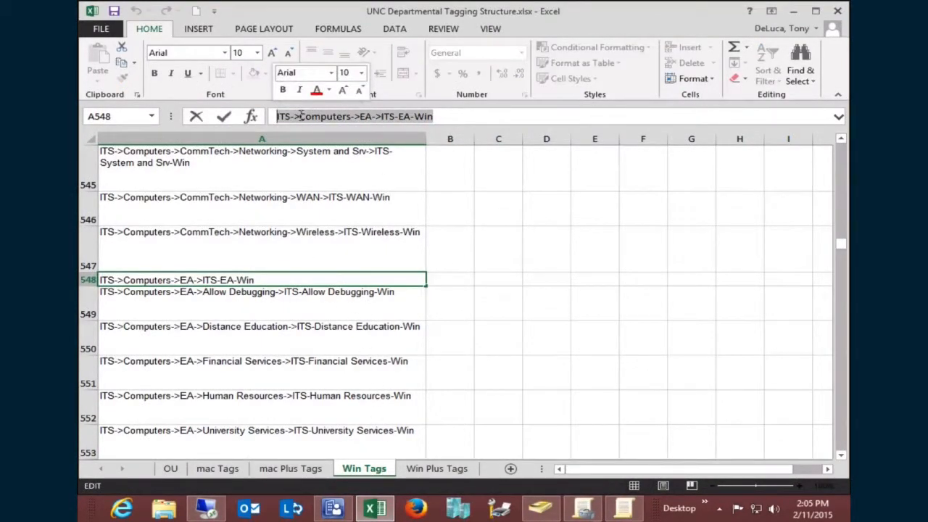
pyautogui.rightClick(300, 118)
pyautogui.click(319, 141)
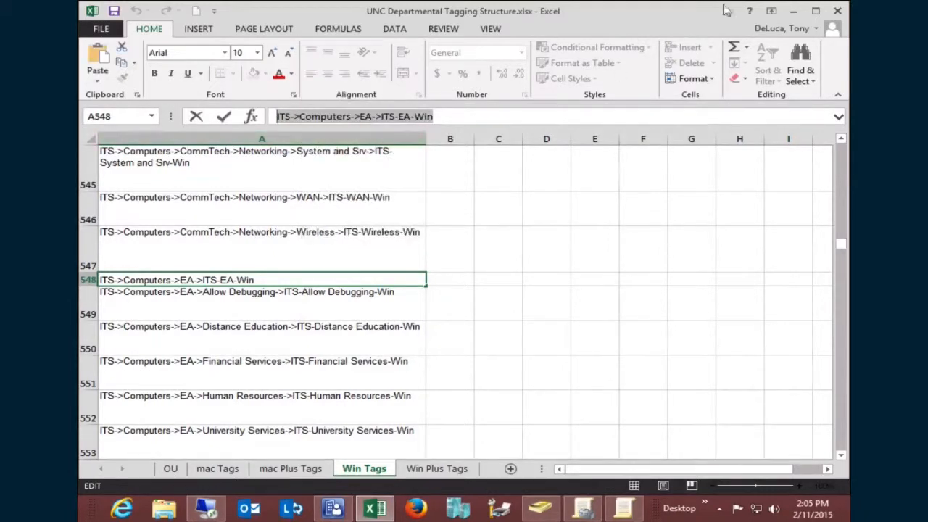
pyautogui.click(797, 10)
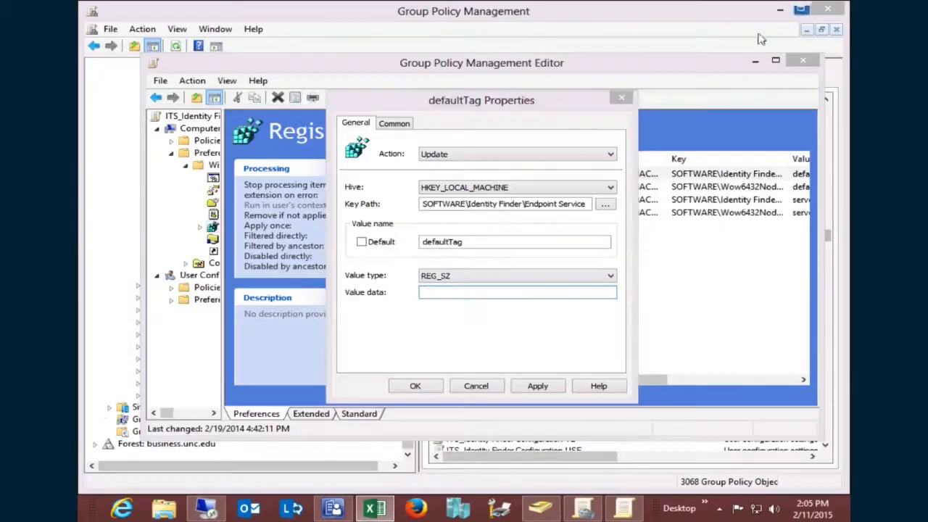
# - Paste ITS->Computers->EA->ITS-EA-Win into the first defaultTag's value data and confirm
pyautogui.rightClick(440, 292)
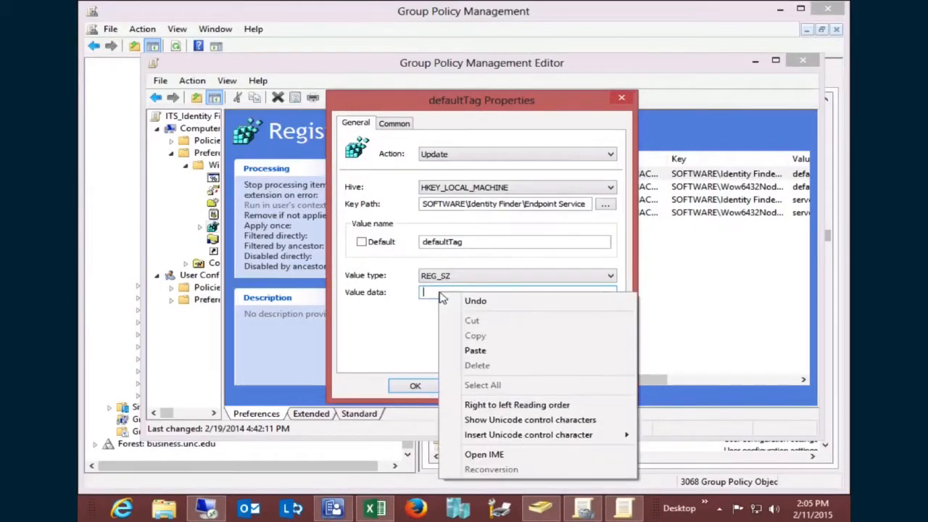
pyautogui.click(476, 351)
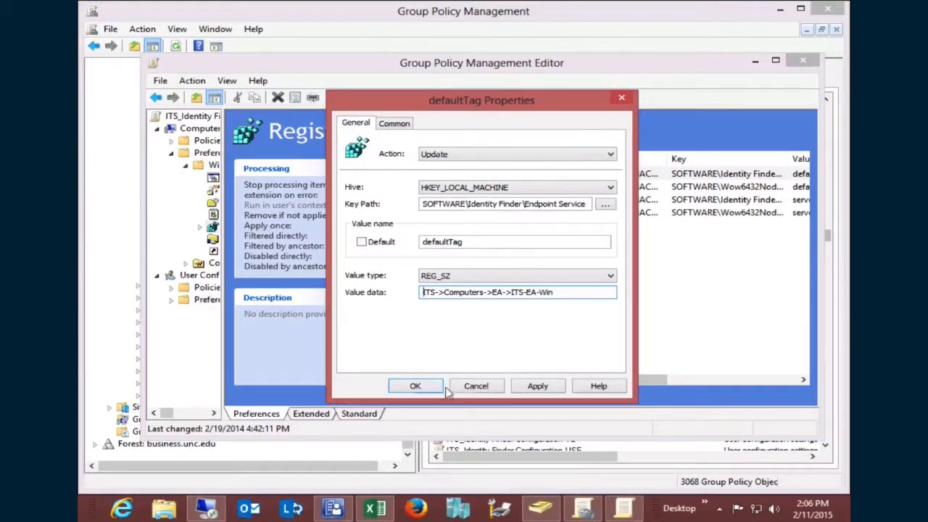
pyautogui.click(417, 386)
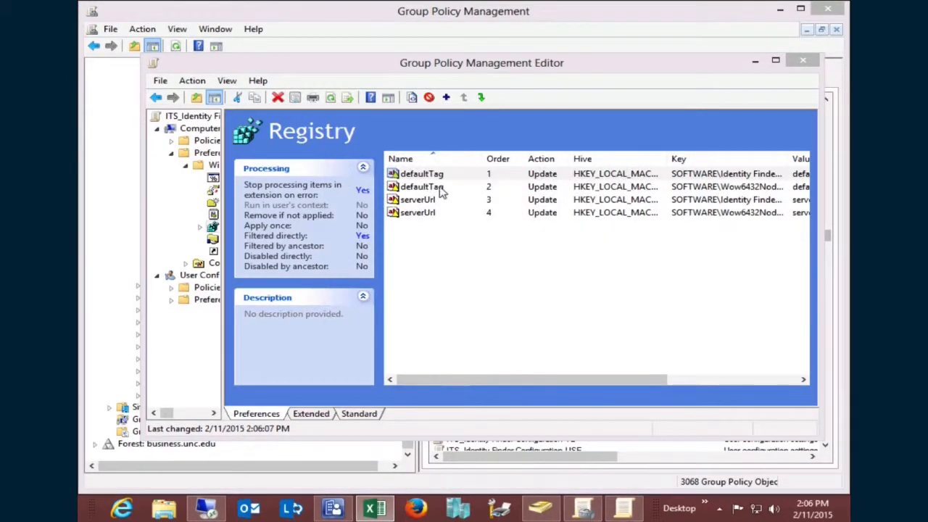
# - Replace the second defaultTag's <TAG> with the same EA tag string, apply, and close the editor
pyautogui.doubleClick(441, 191)
pyautogui.moveTo(467, 292); pyautogui.dragTo(399, 292)
pyautogui.hotkey('ctrl', 'v')
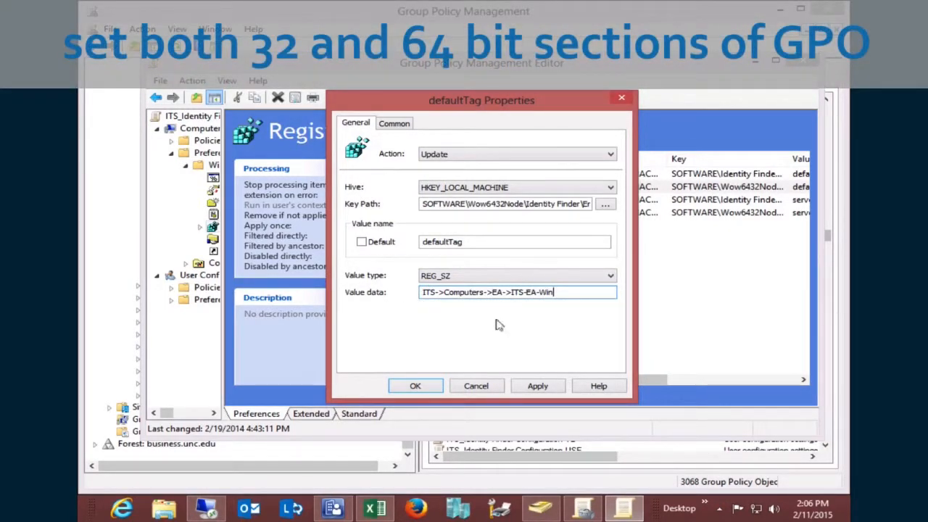
pyautogui.click(538, 386)
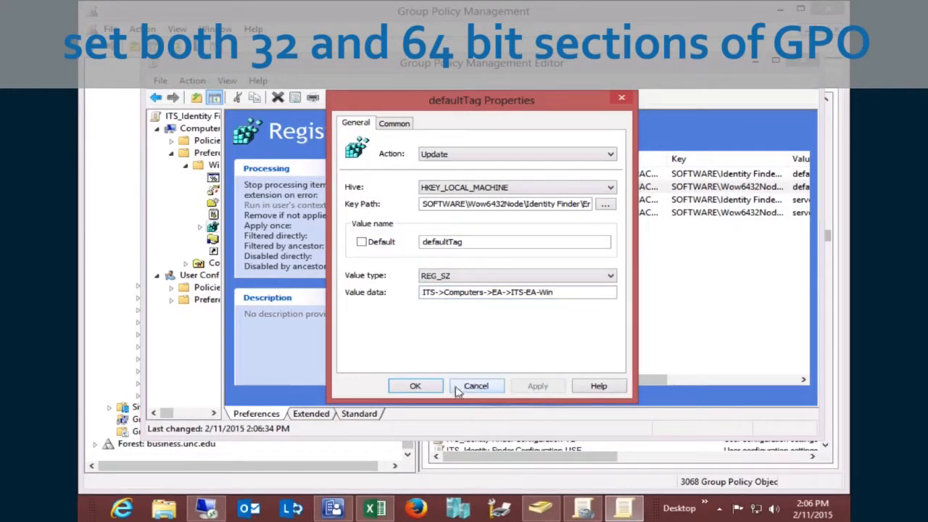
pyautogui.click(418, 386)
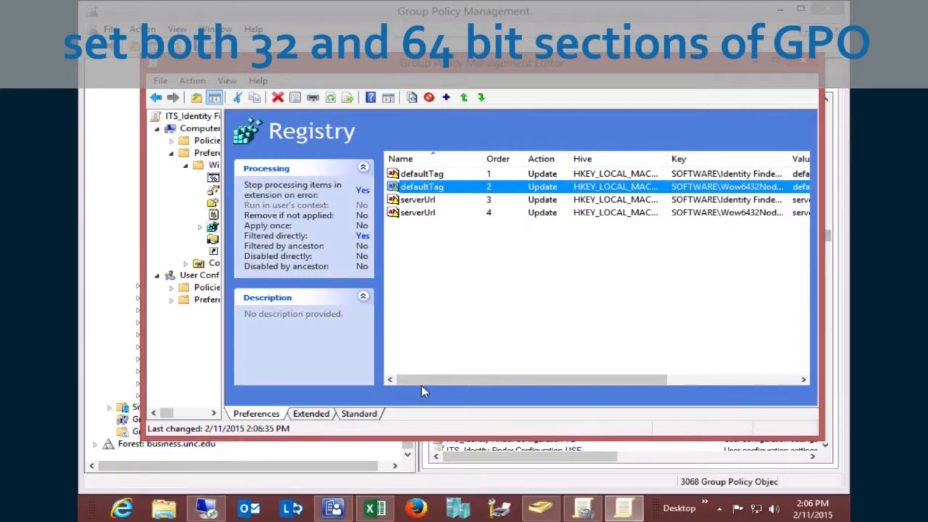
pyautogui.moveTo(421, 385); pyautogui.dragTo(692, 384)
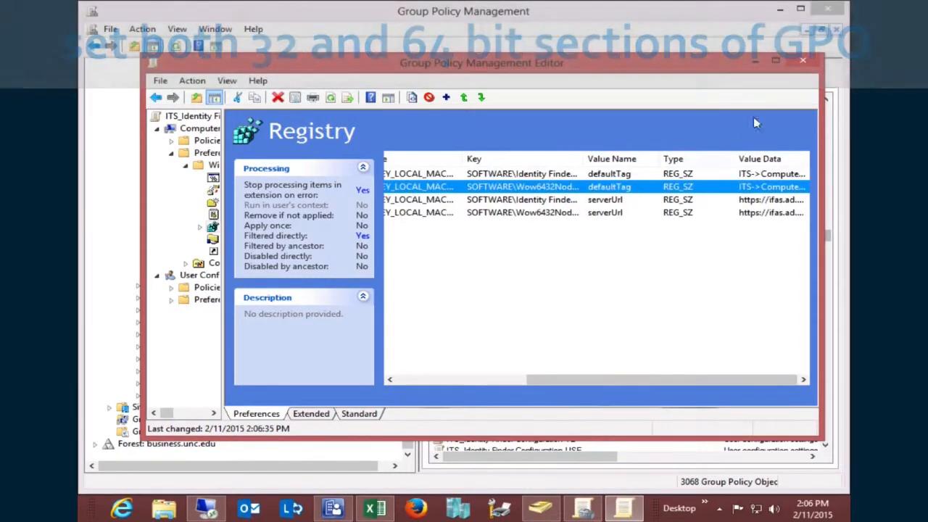
pyautogui.click(801, 62)
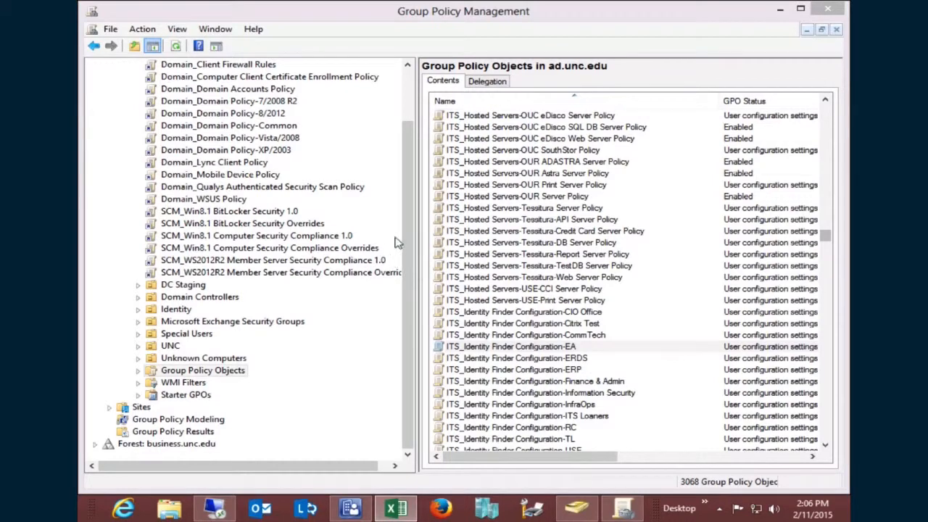
# - Expand UNC > ITS > Computers and select the EA unit, which has no linked GPOs
pyautogui.moveTo(407, 227); pyautogui.dragTo(406, 171)
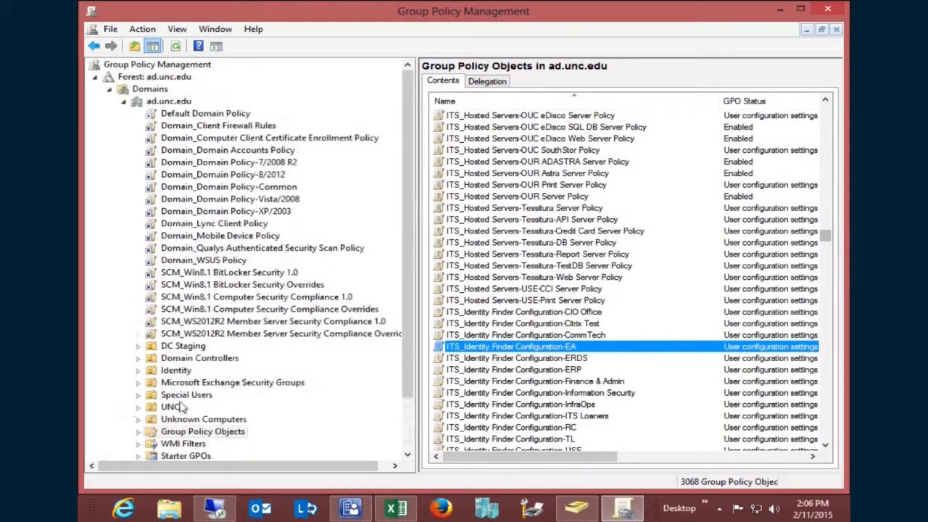
pyautogui.click(137, 407)
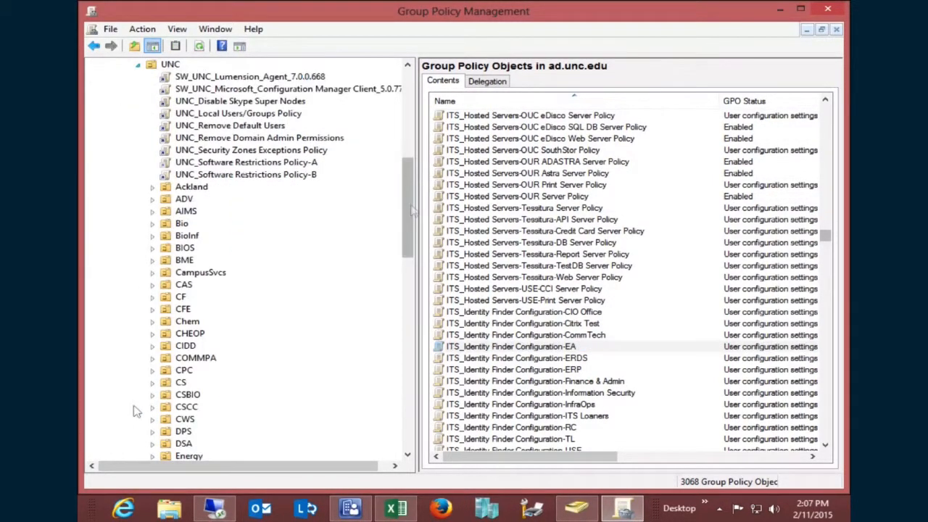
pyautogui.moveTo(407, 218); pyautogui.dragTo(409, 280)
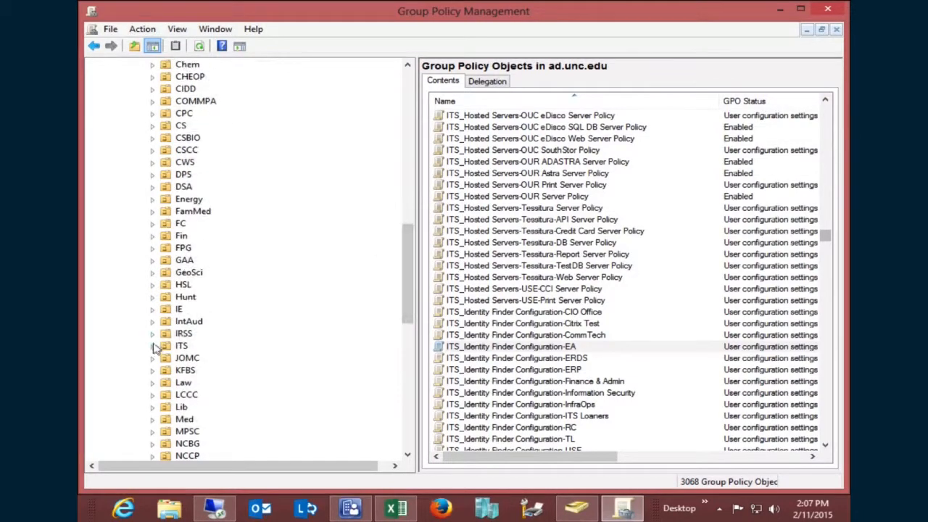
pyautogui.click(153, 346)
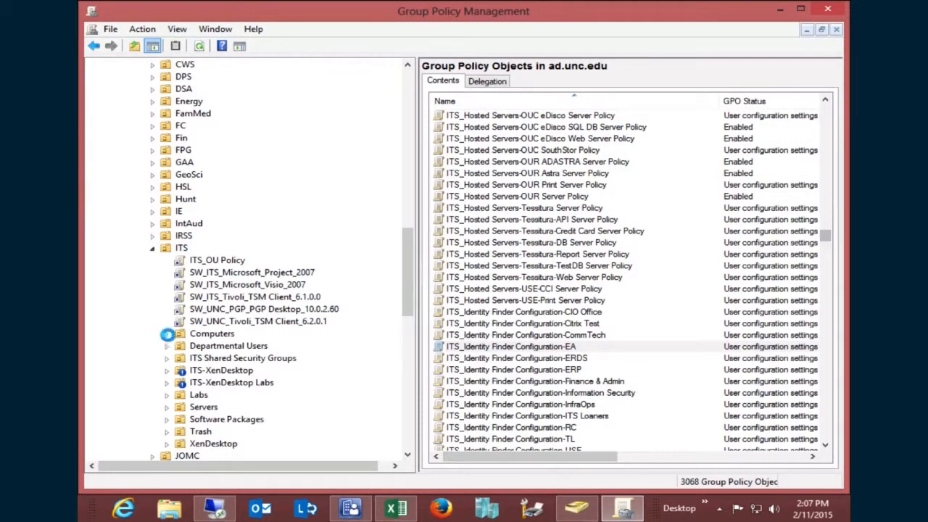
pyautogui.click(167, 334)
pyautogui.click(180, 237)
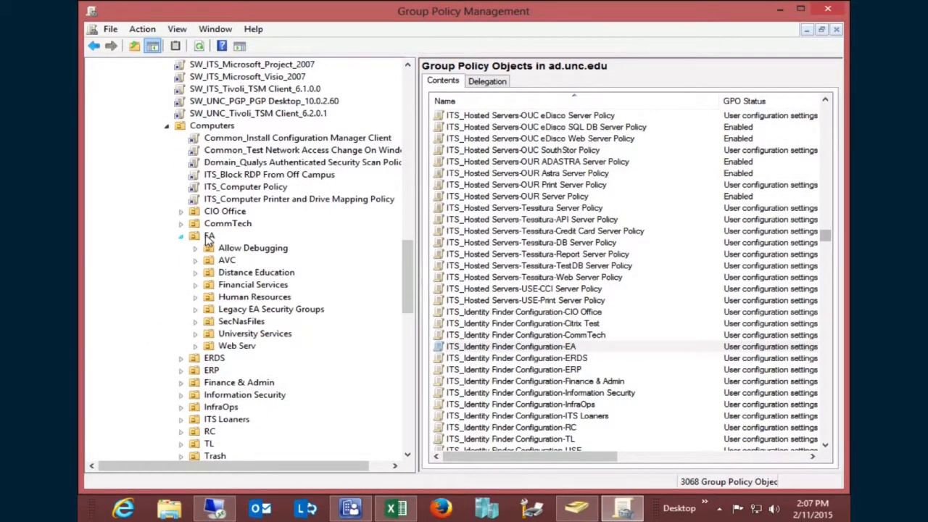
pyautogui.click(209, 237)
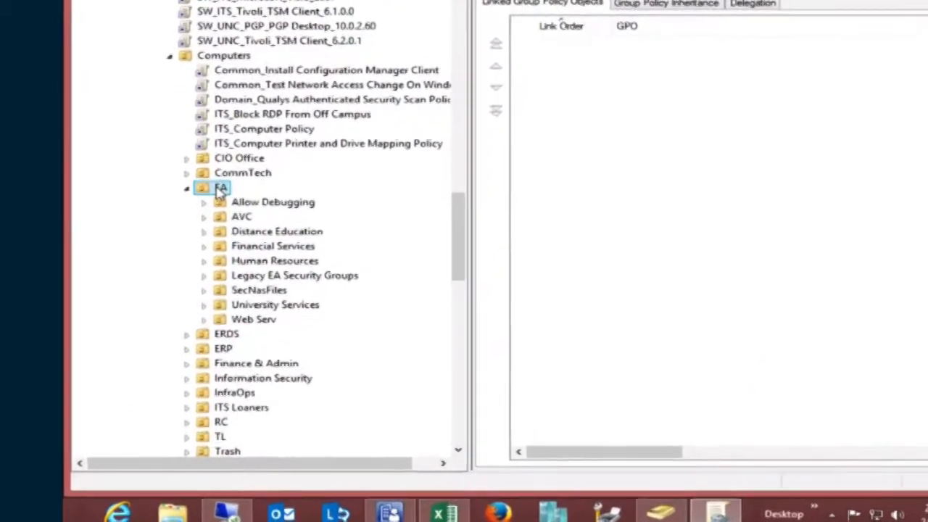
# - Link ITS_Identity Finder Configuration-EA to the EA unit at link order 1, then close the console
pyautogui.rightClick(221, 189)
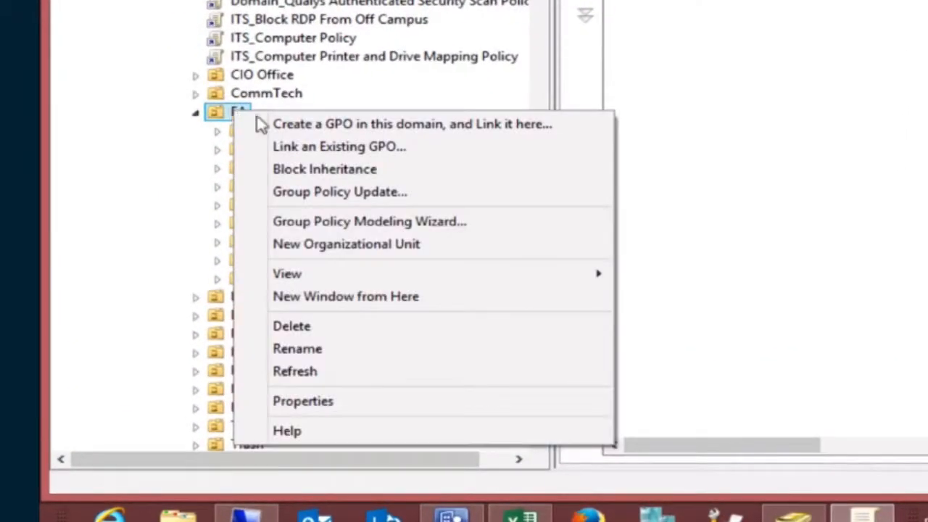
pyautogui.click(337, 148)
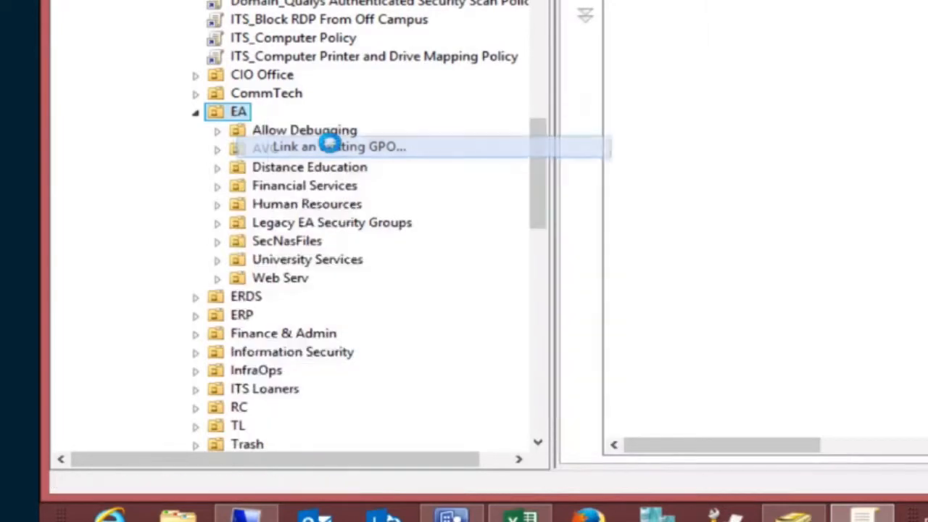
pyautogui.click(717, 333)
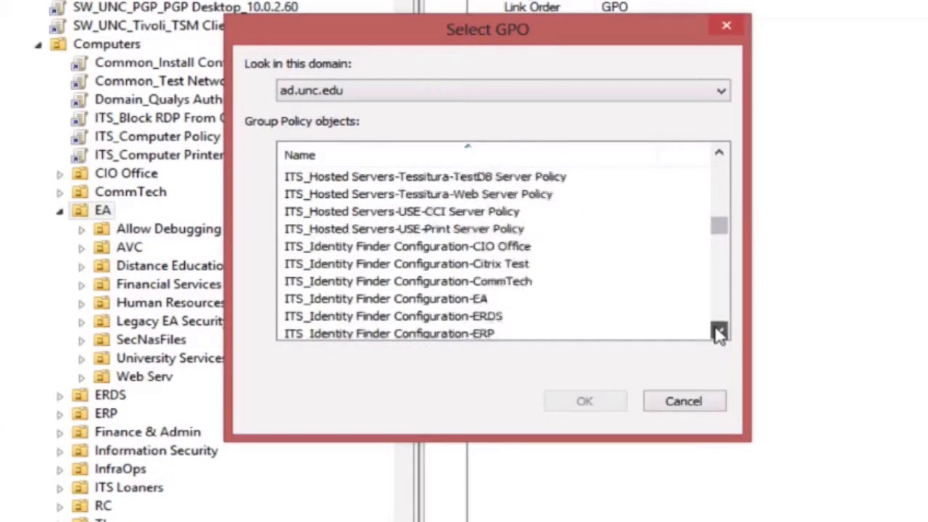
pyautogui.click(444, 195)
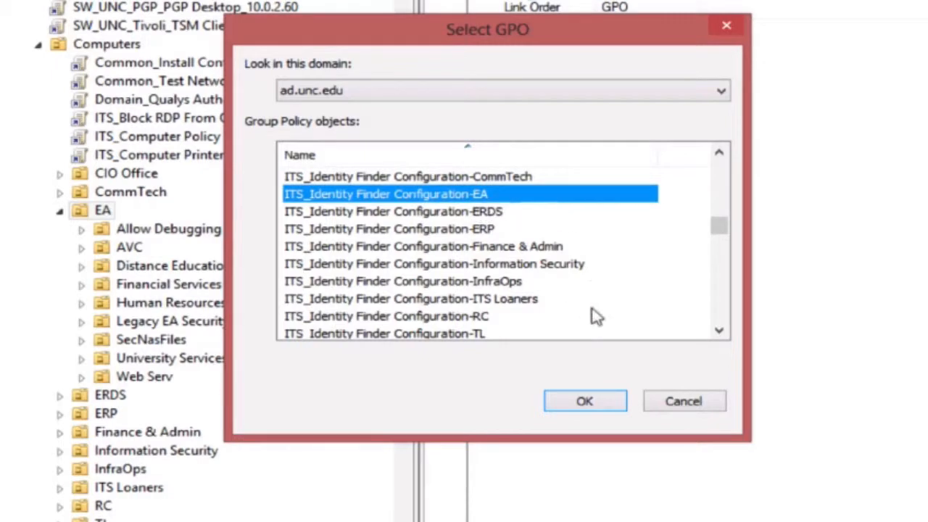
pyautogui.click(616, 406)
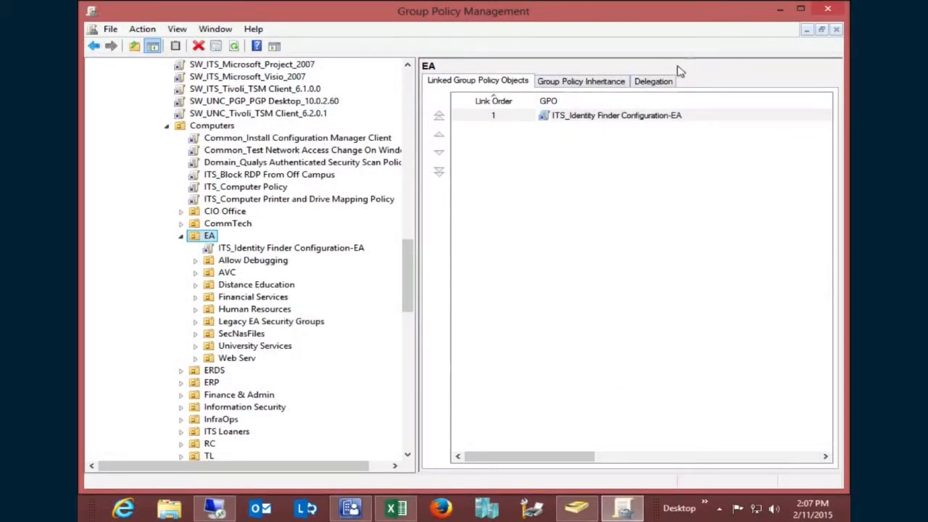
pyautogui.click(827, 12)
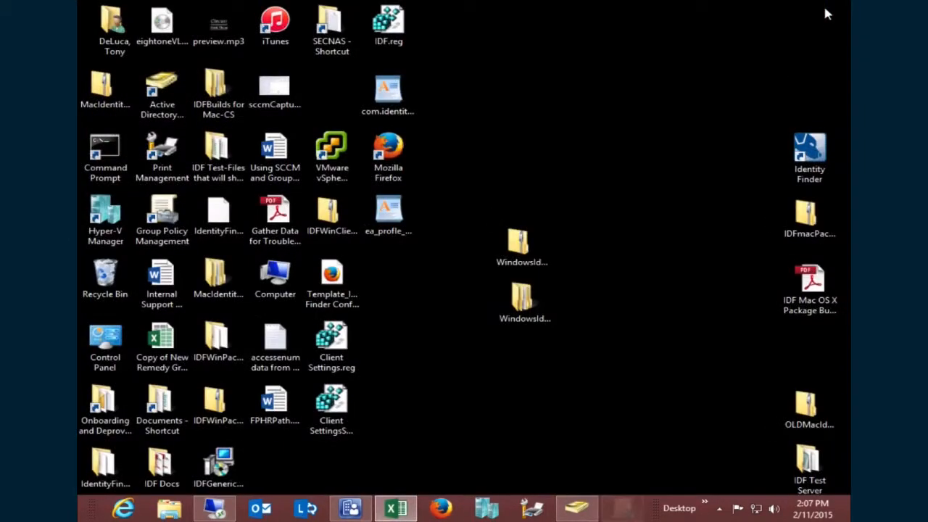